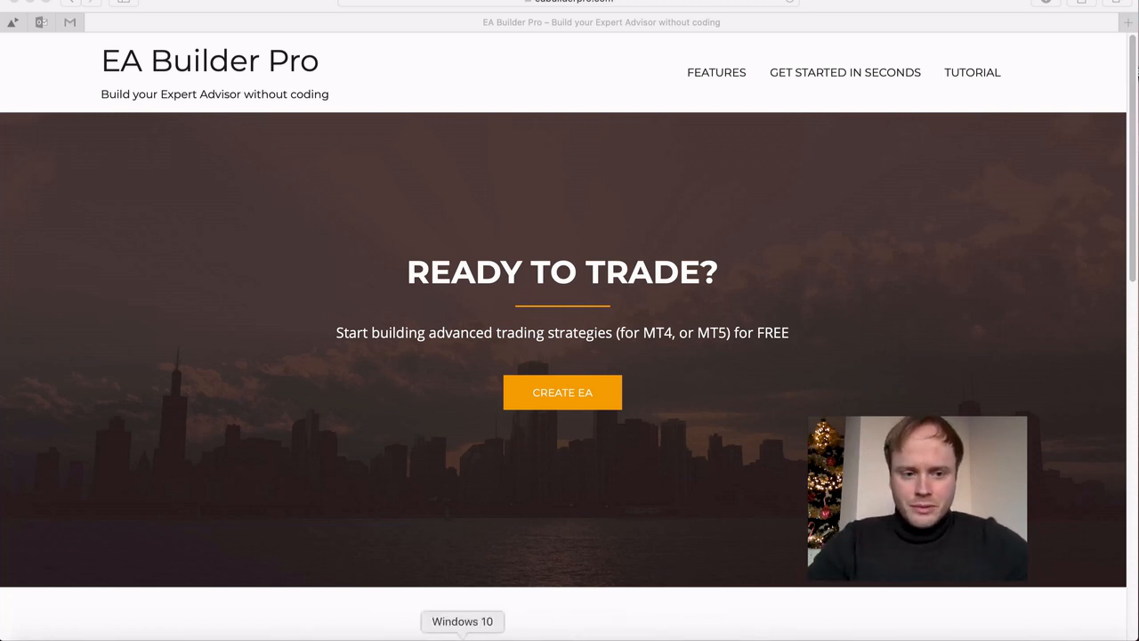
Switch to the Windows 10 machine and select the "Always open EA MT4 Demo" expert advisor.
{"action": "left_click", "coordinate": [463, 632]}
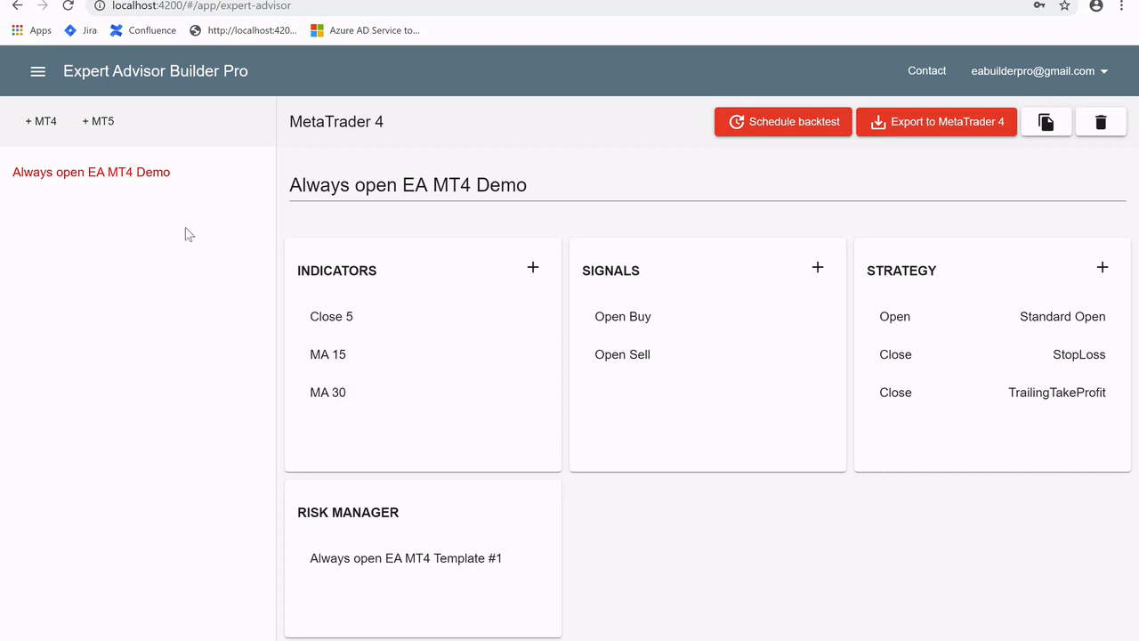
{"action": "left_click", "coordinate": [98, 171]}
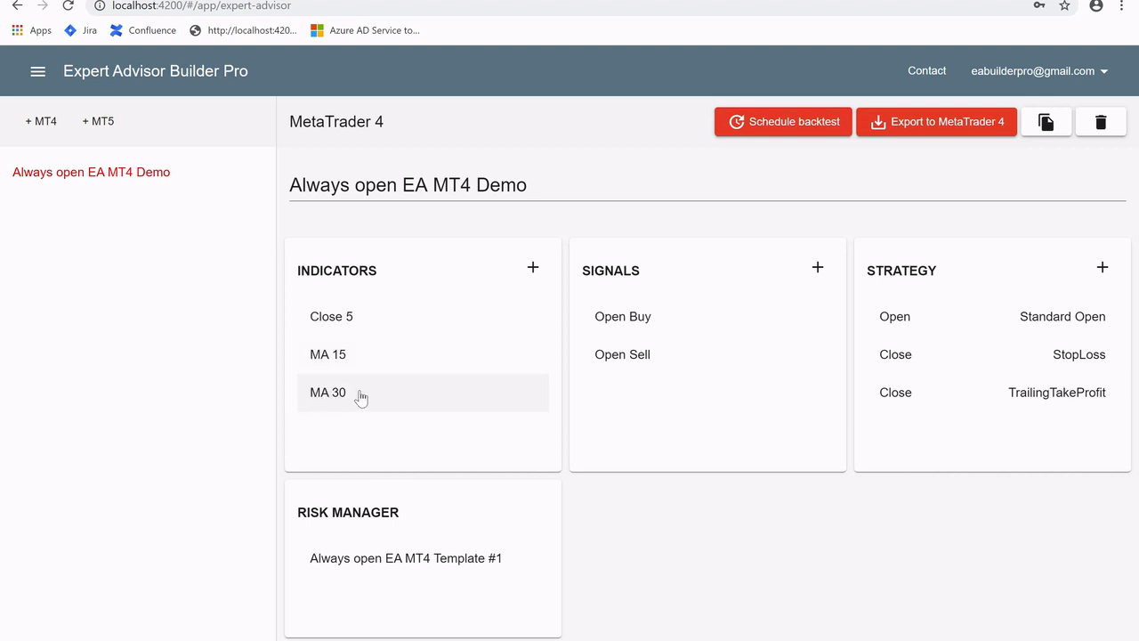
Try a shift of 1 on the MA 30 indicator and discard the edit.
{"action": "left_click", "coordinate": [391, 396]}
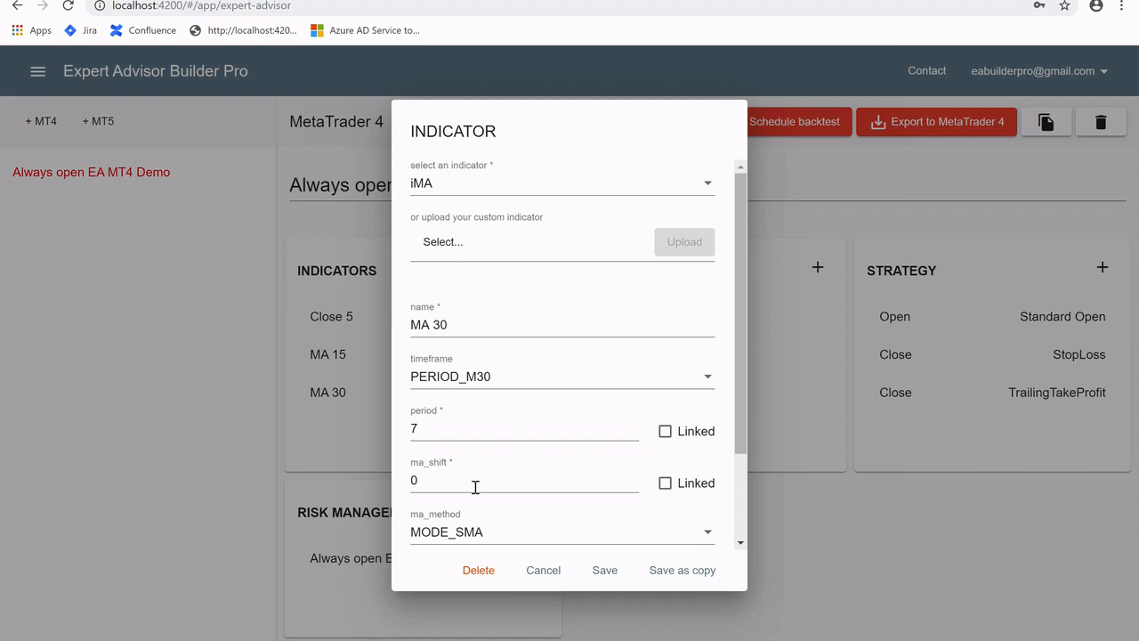
{"action": "scroll", "coordinate": [440, 516], "scroll_direction": "down", "scroll_amount": 2}
{"action": "double_click", "coordinate": [441, 516]}
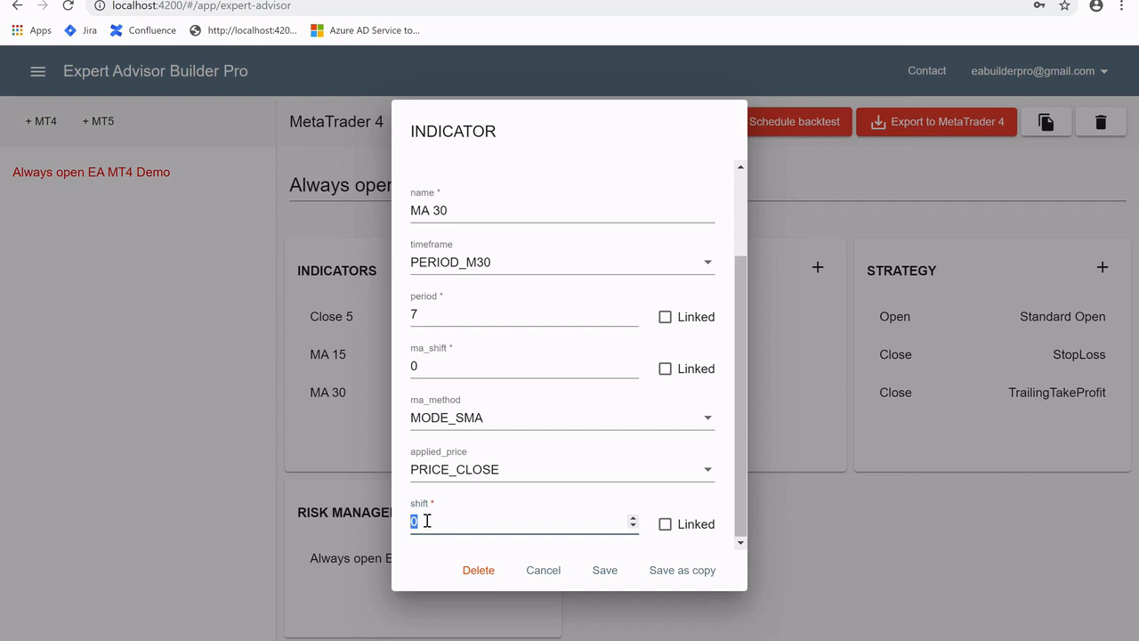
{"action": "type", "text": "1"}
{"action": "left_click", "coordinate": [545, 572]}
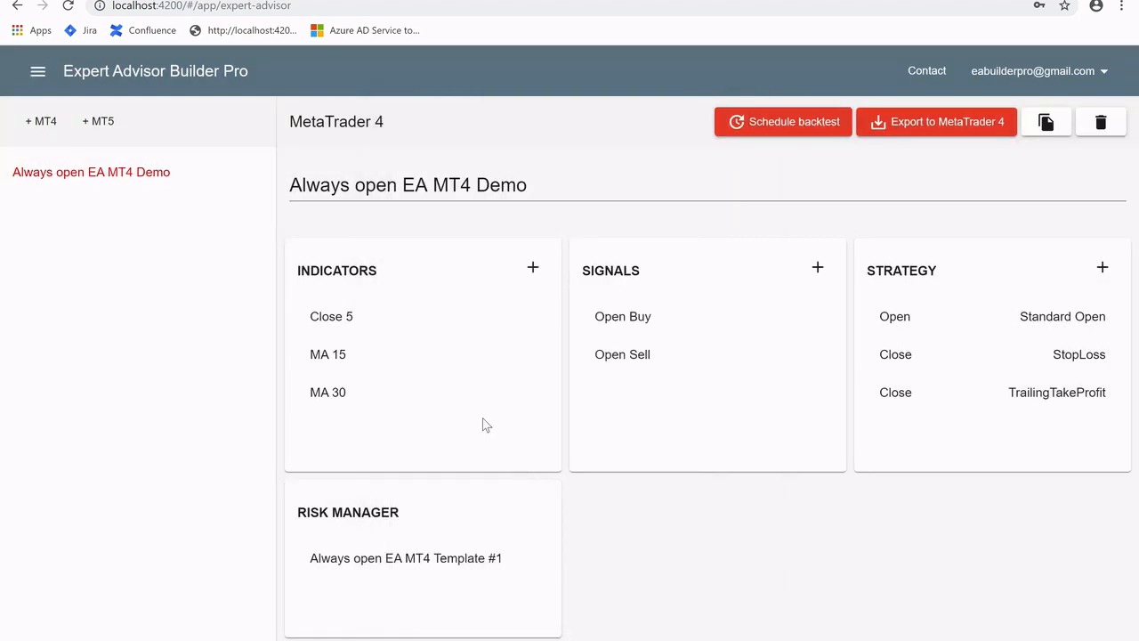
In the Open Buy signal, try Or as the combining operator, restore And, and view the value options for MA 15 in the first condition.
{"action": "left_click", "coordinate": [623, 322]}
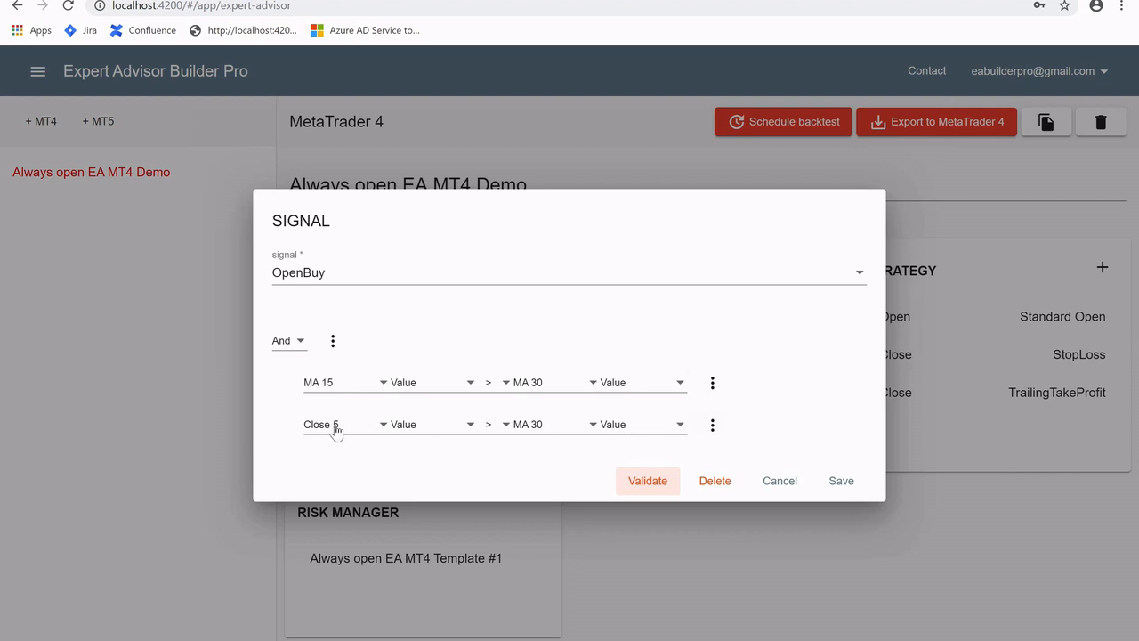
{"action": "left_click", "coordinate": [296, 344]}
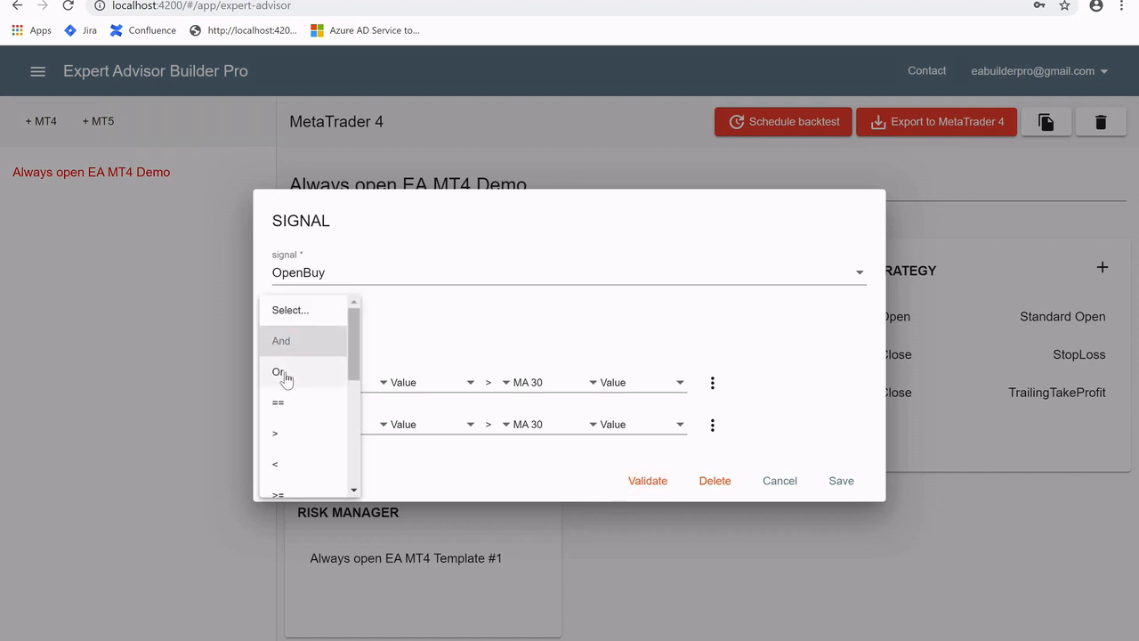
{"action": "left_click", "coordinate": [281, 374]}
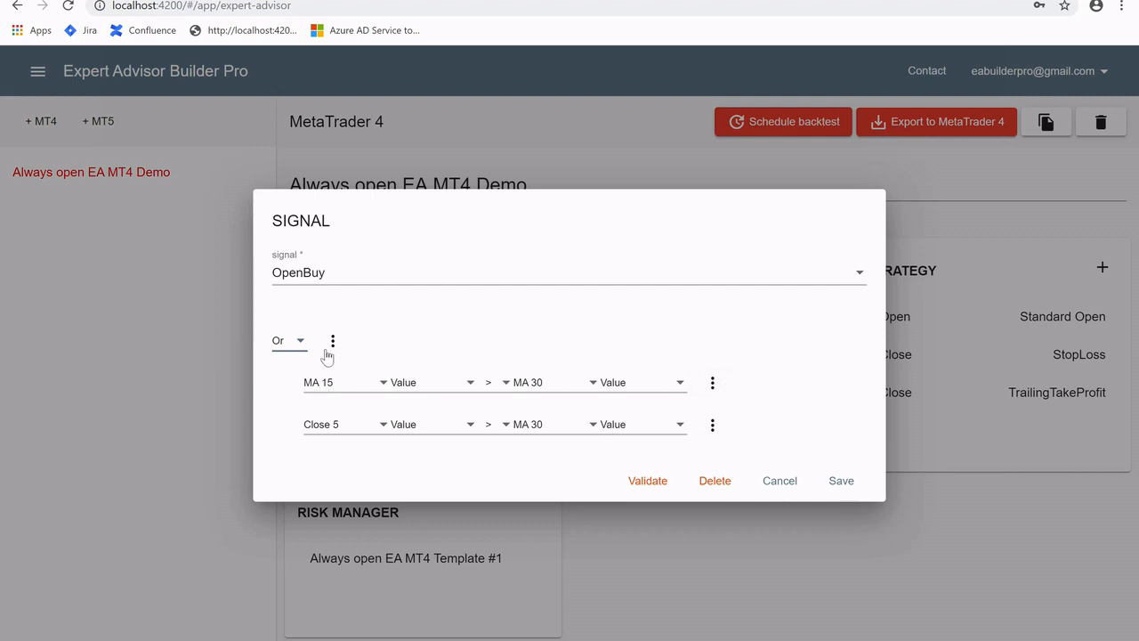
{"action": "left_click", "coordinate": [293, 344]}
{"action": "left_click", "coordinate": [303, 318]}
{"action": "left_click", "coordinate": [435, 385]}
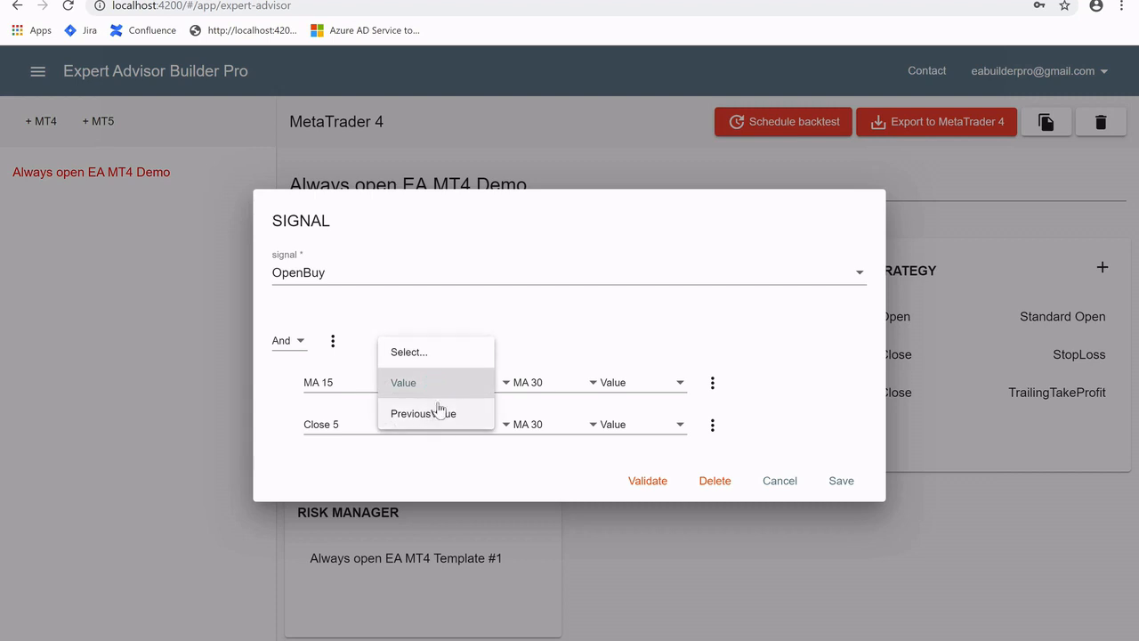
{"action": "left_click", "coordinate": [513, 310]}
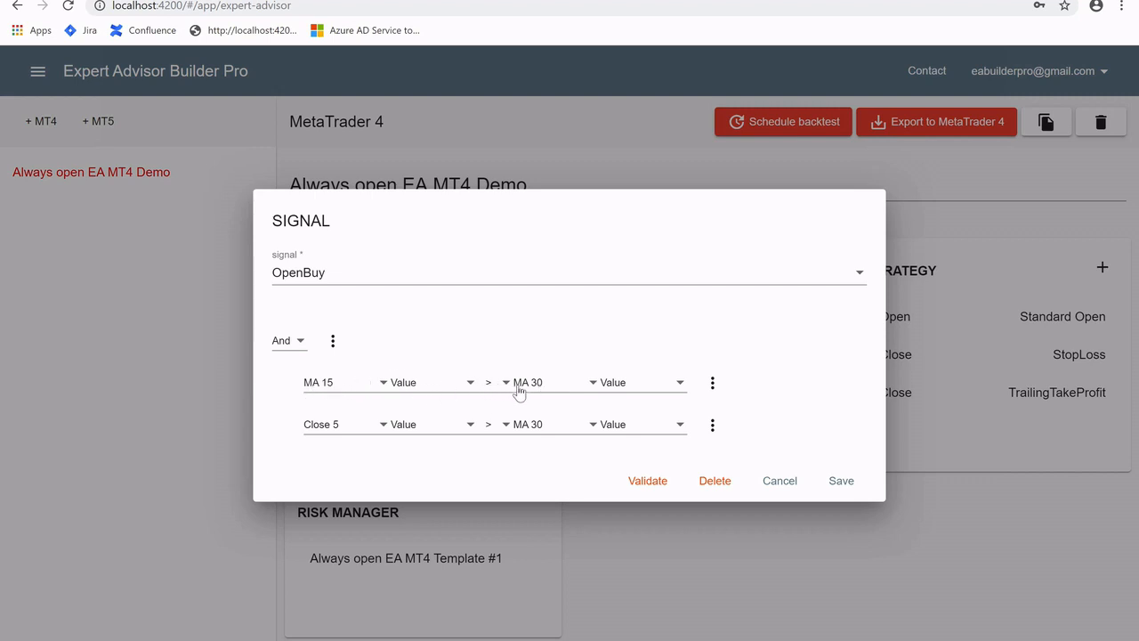
Try changing the Open Buy signal's second condition to MA 15 PreviousValue < MA 30 Value, and discard the changes.
{"action": "left_click", "coordinate": [349, 430]}
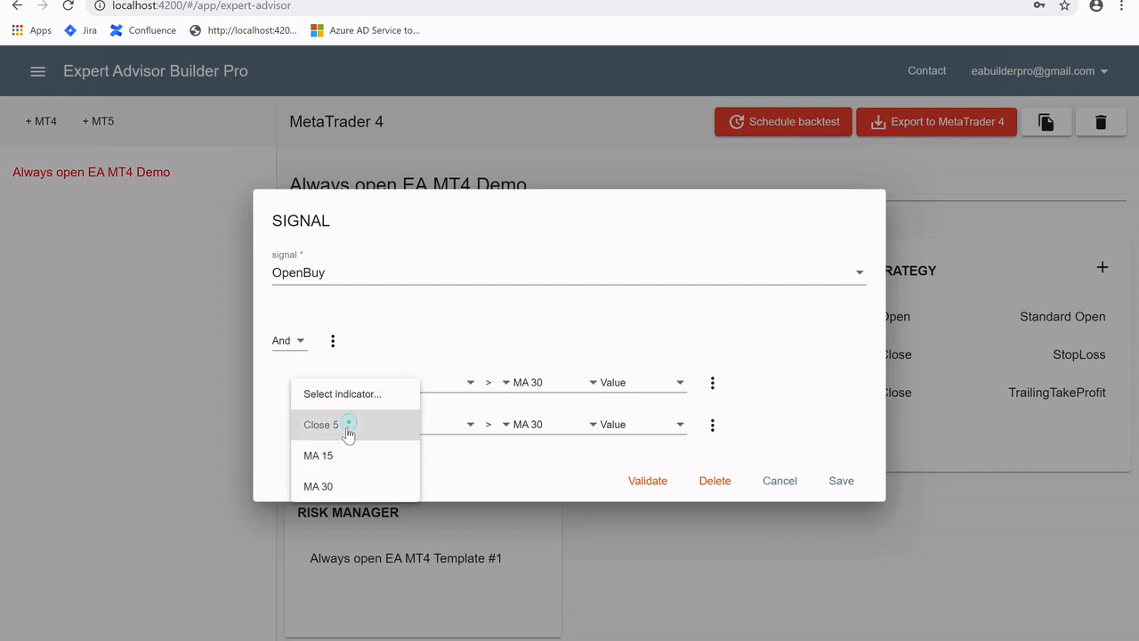
{"action": "left_click", "coordinate": [338, 461]}
{"action": "left_click", "coordinate": [418, 421]}
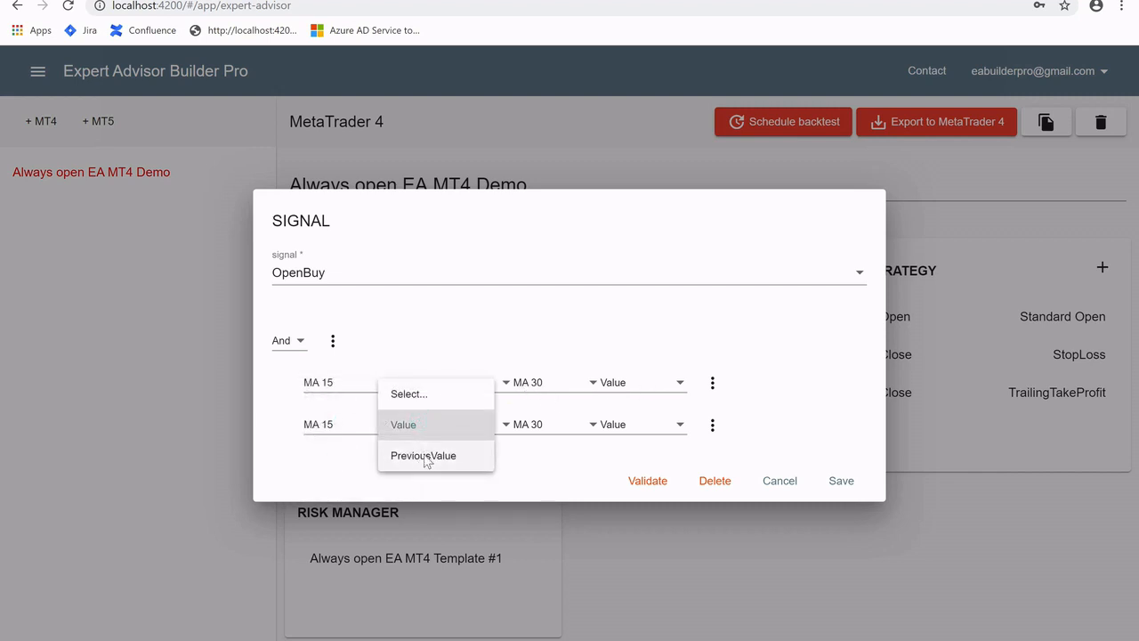
{"action": "left_click", "coordinate": [423, 453]}
{"action": "left_click", "coordinate": [495, 435]}
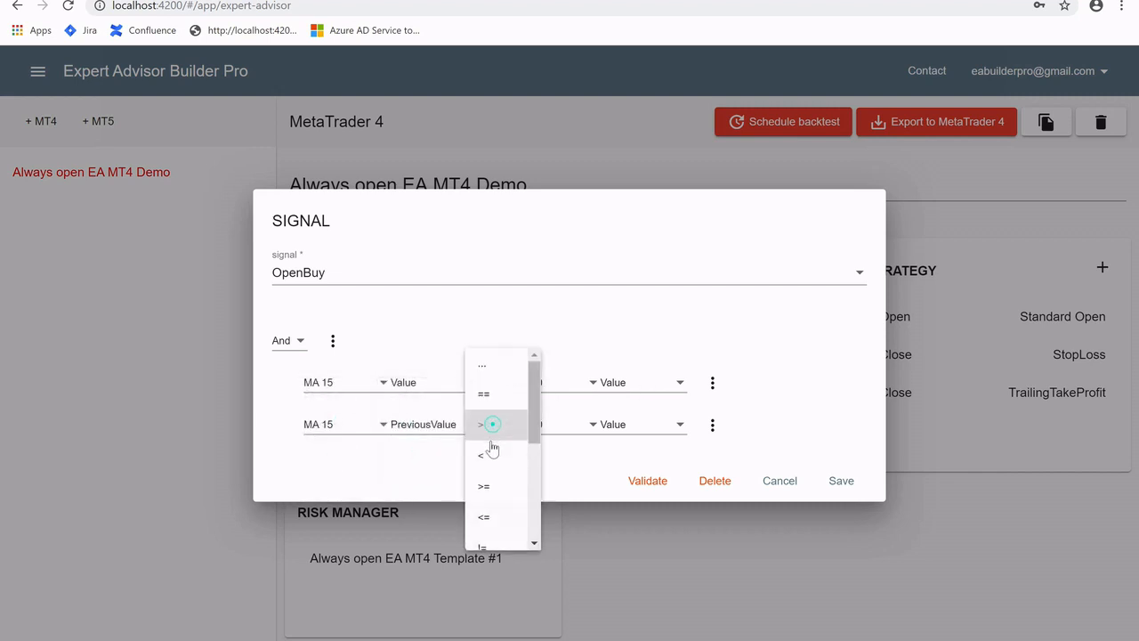
{"action": "left_click", "coordinate": [493, 515]}
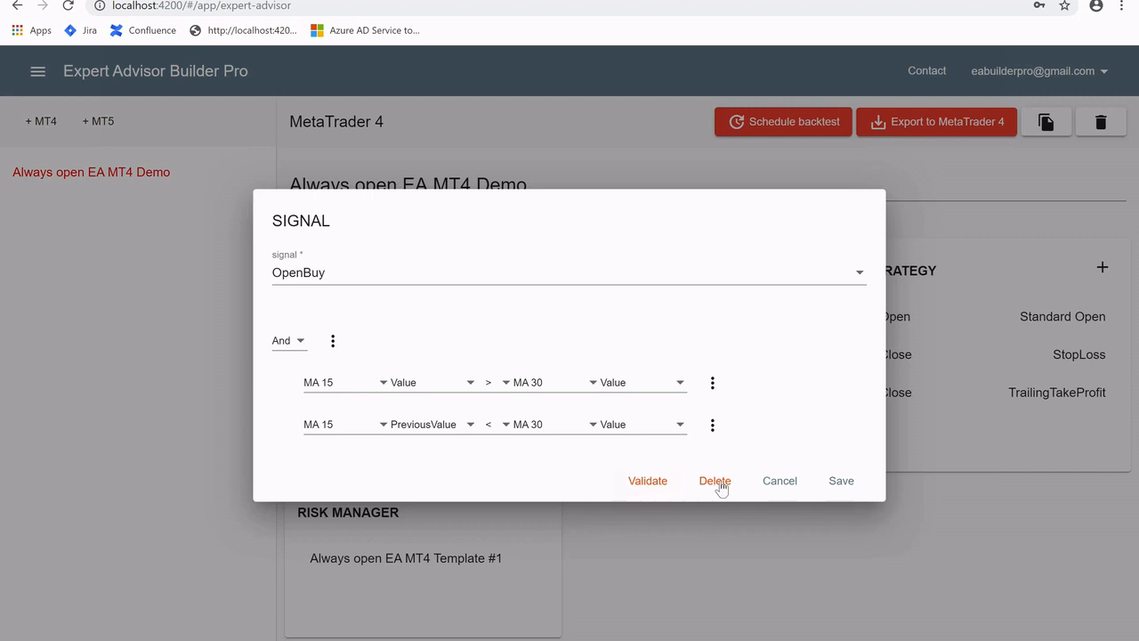
{"action": "left_click", "coordinate": [777, 486]}
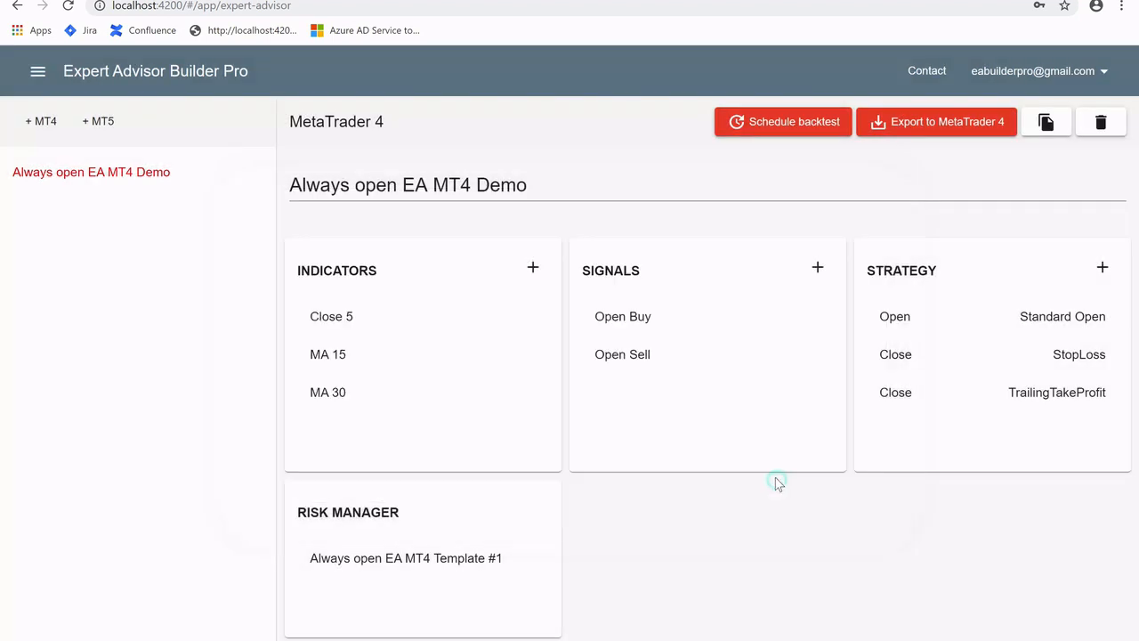
Review the settings of the Standard Open, StopLoss and TrailingTakeProfit strategy modules without changing them.
{"action": "left_click", "coordinate": [969, 322]}
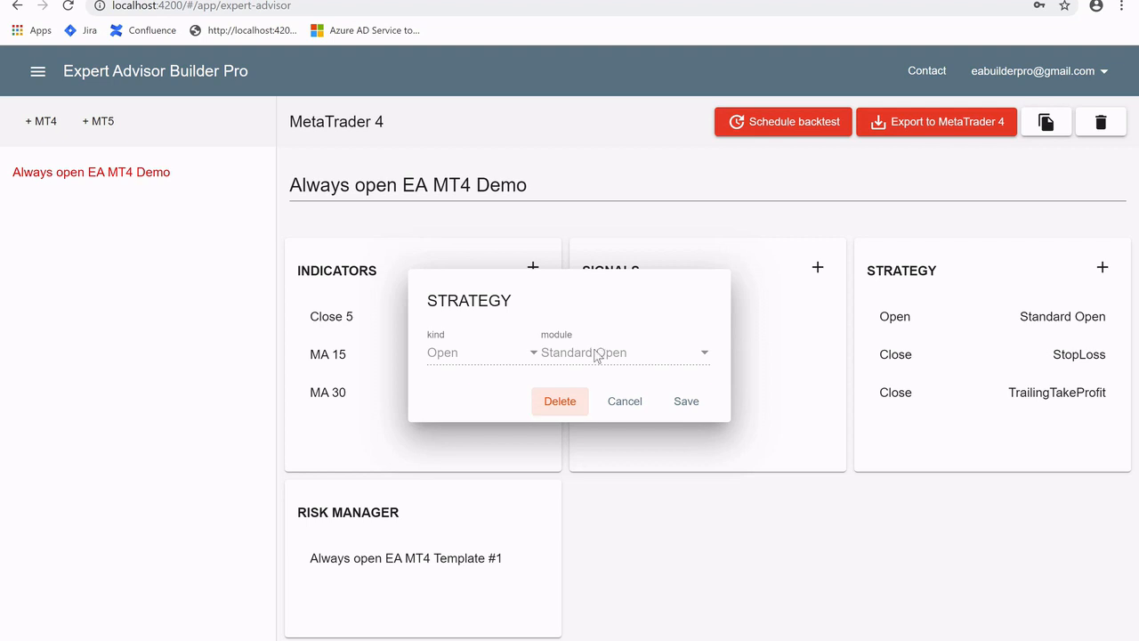
{"action": "left_click", "coordinate": [625, 401]}
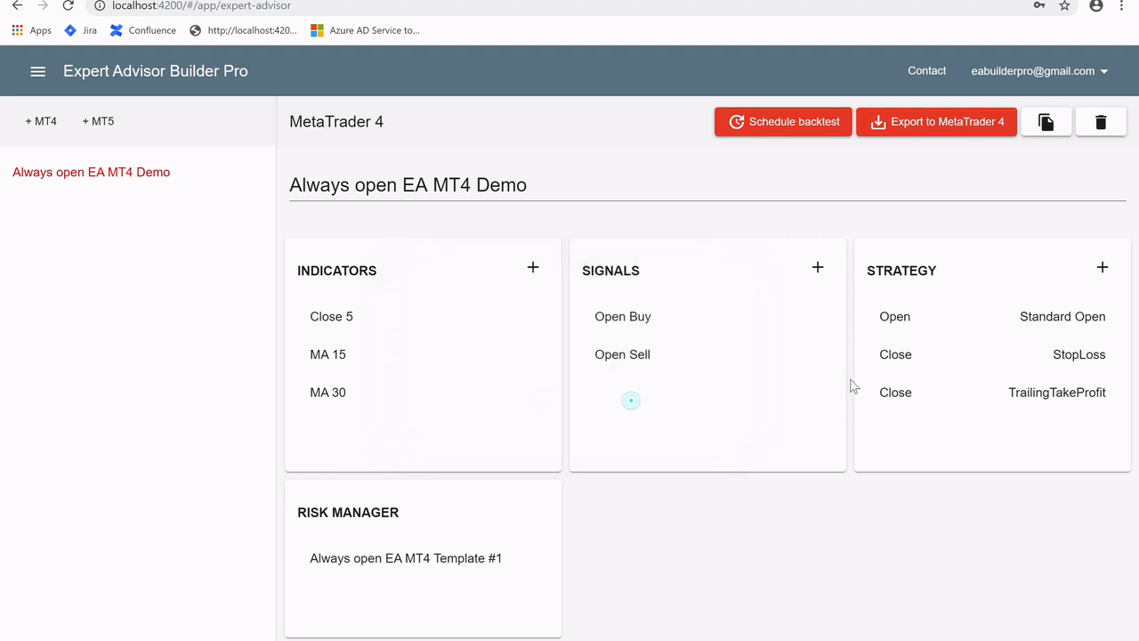
{"action": "left_click", "coordinate": [944, 358]}
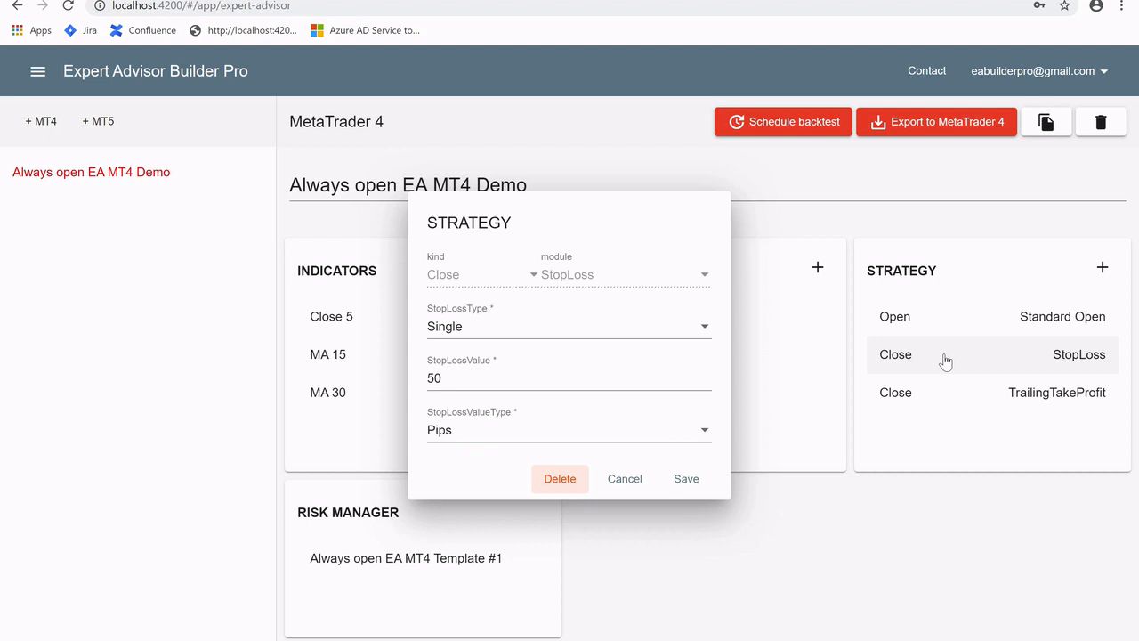
{"action": "left_click", "coordinate": [461, 378]}
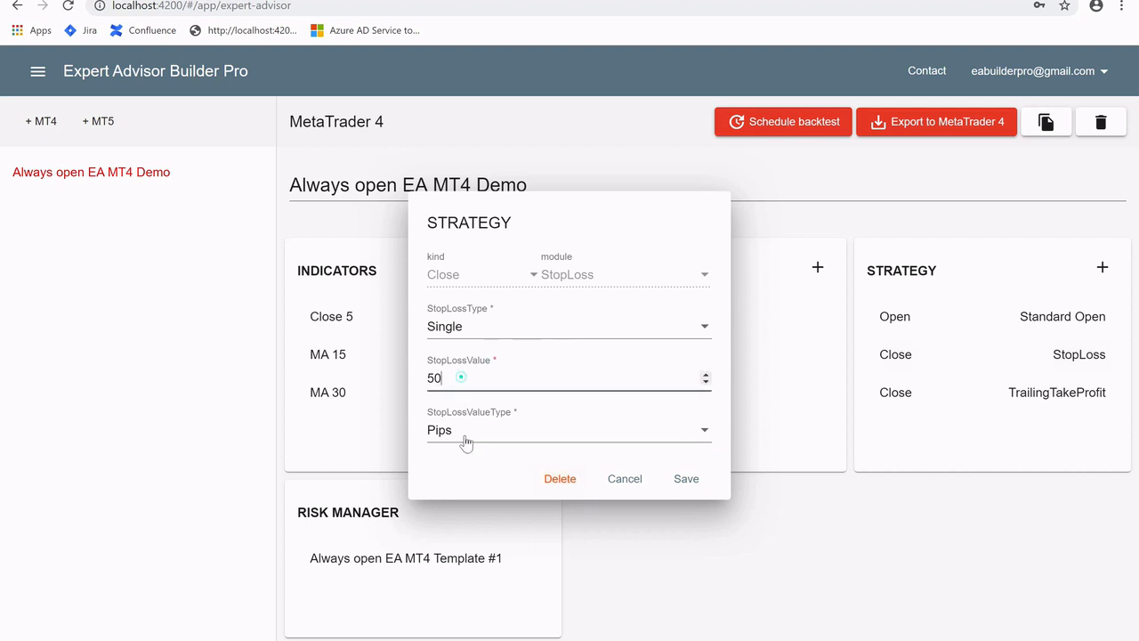
{"action": "left_click", "coordinate": [626, 479]}
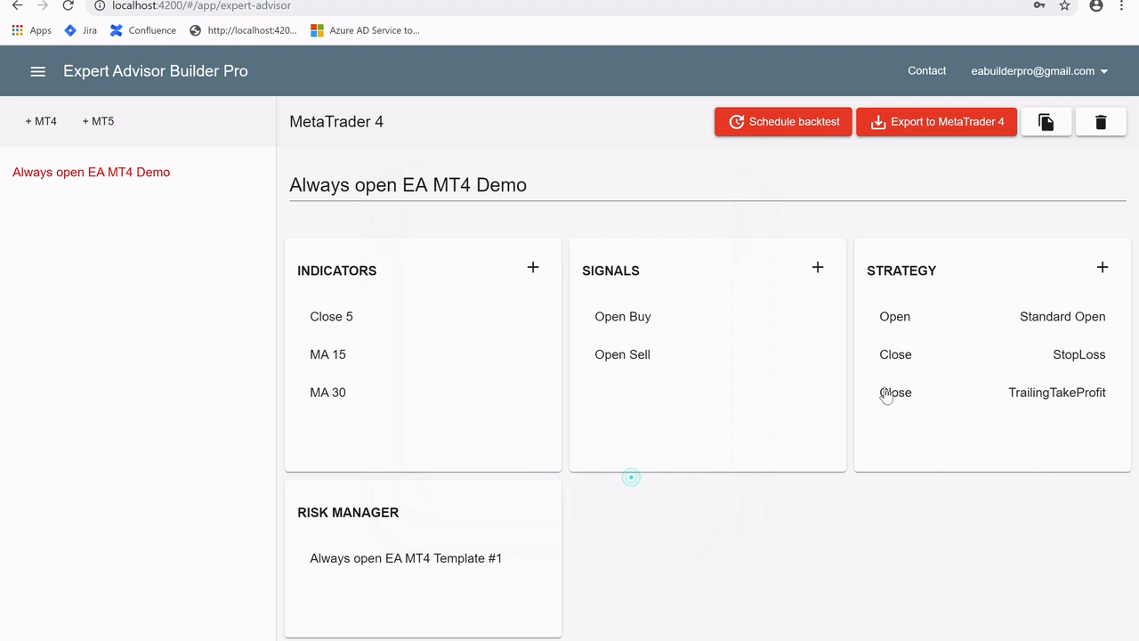
{"action": "left_click", "coordinate": [942, 399]}
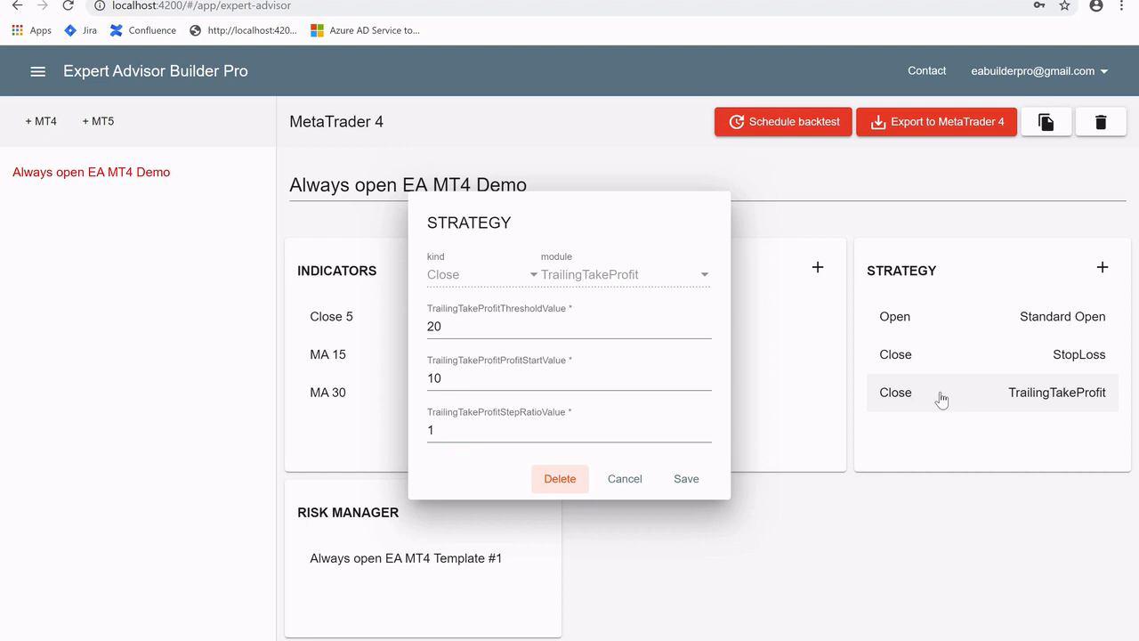
{"action": "left_click", "coordinate": [634, 477]}
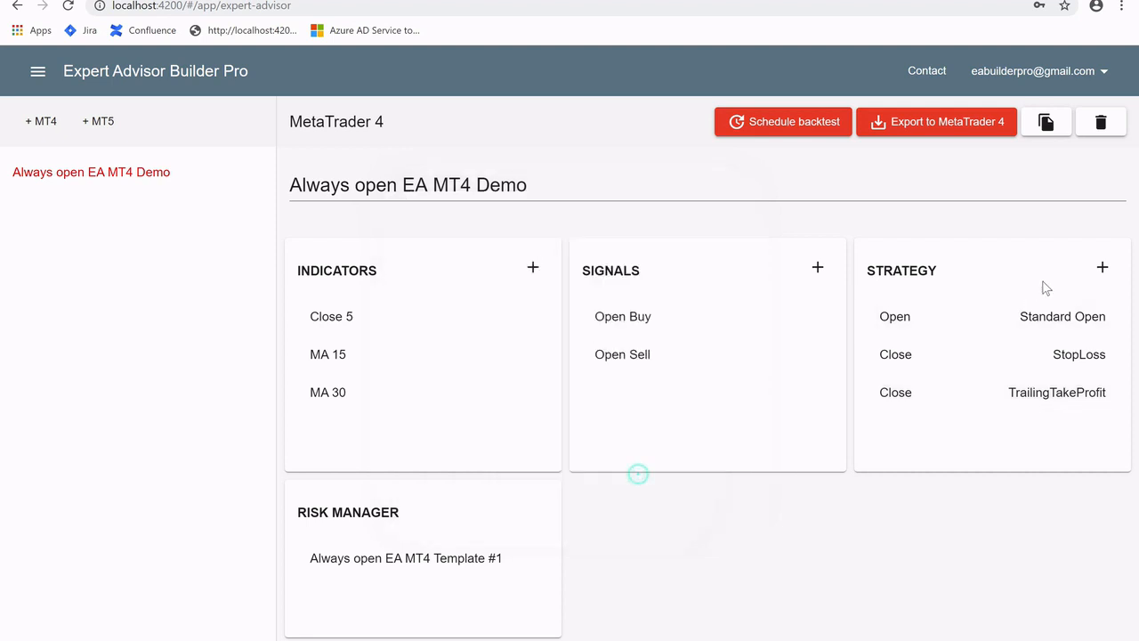
Add a strategy entry of kind PreventOpen with the MaxSpread module and save it.
{"action": "left_click", "coordinate": [1104, 269]}
{"action": "left_click", "coordinate": [483, 356]}
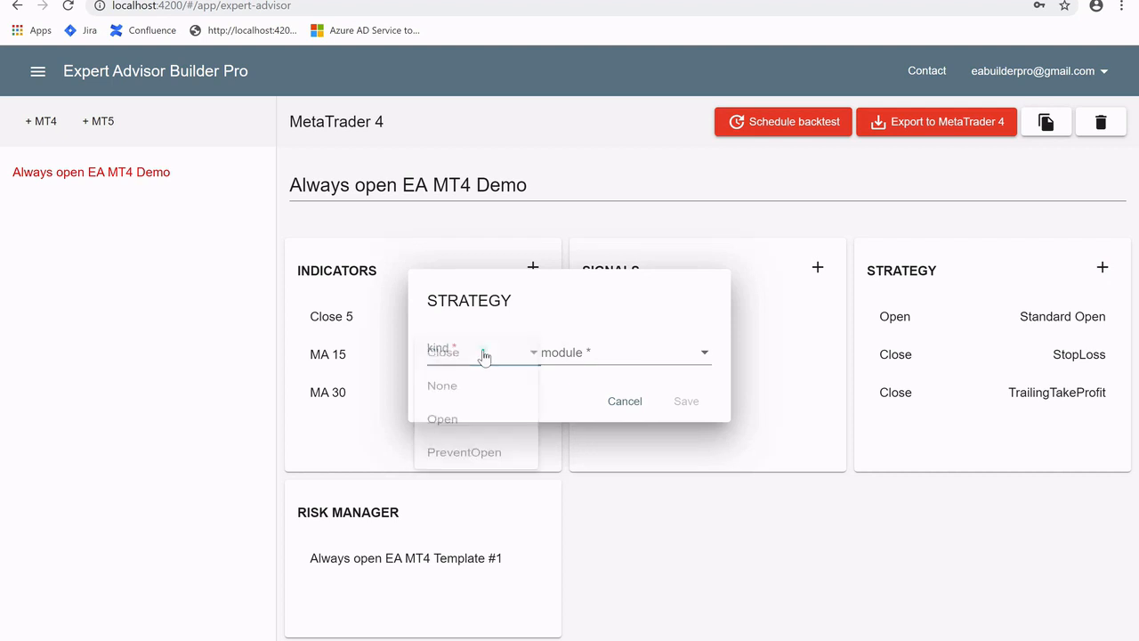
{"action": "left_click", "coordinate": [478, 466]}
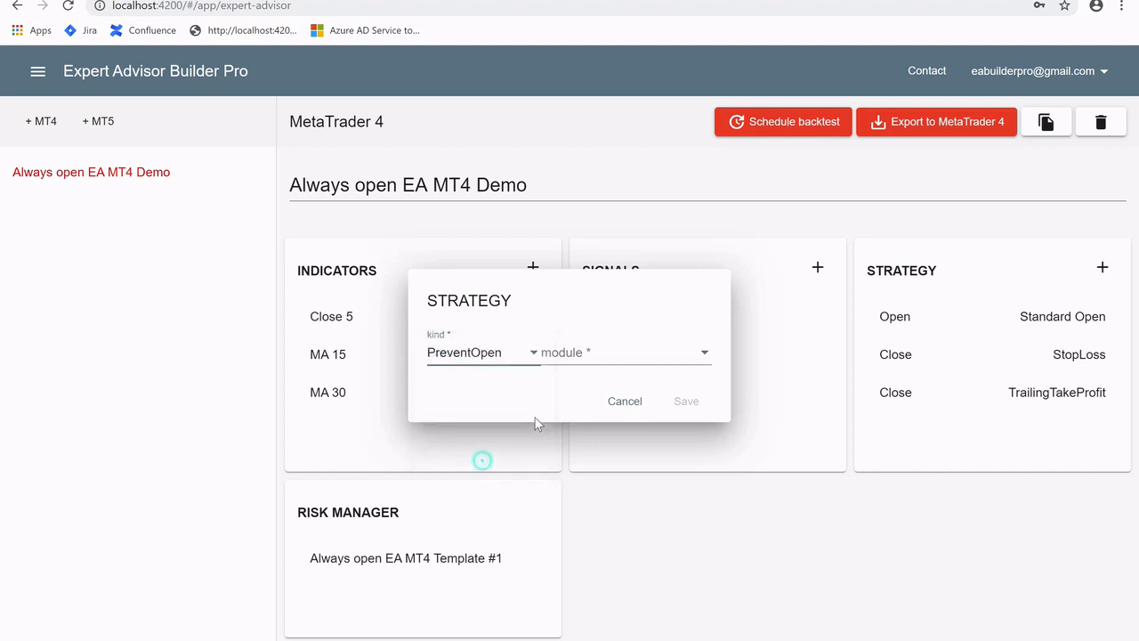
{"action": "left_click", "coordinate": [602, 358]}
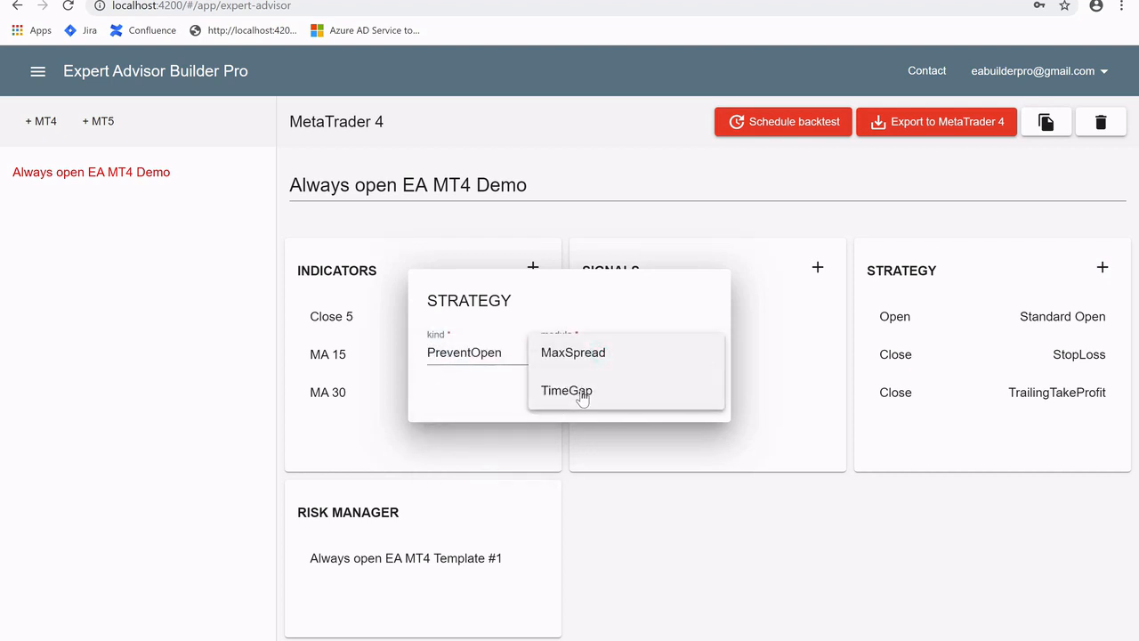
{"action": "left_click", "coordinate": [592, 356]}
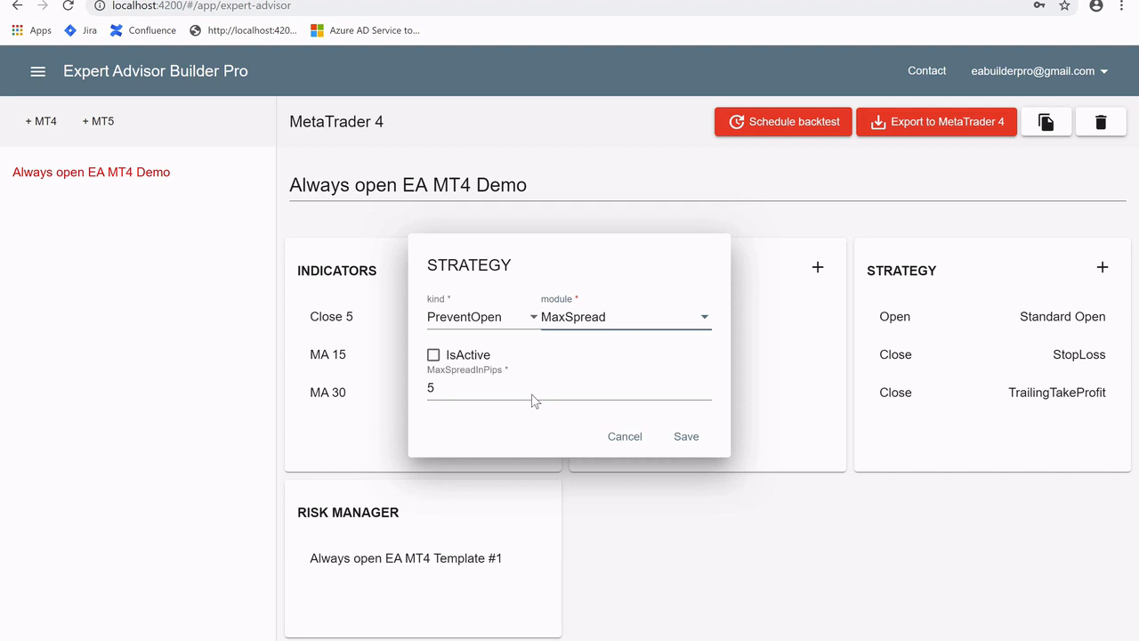
{"action": "left_click", "coordinate": [684, 437]}
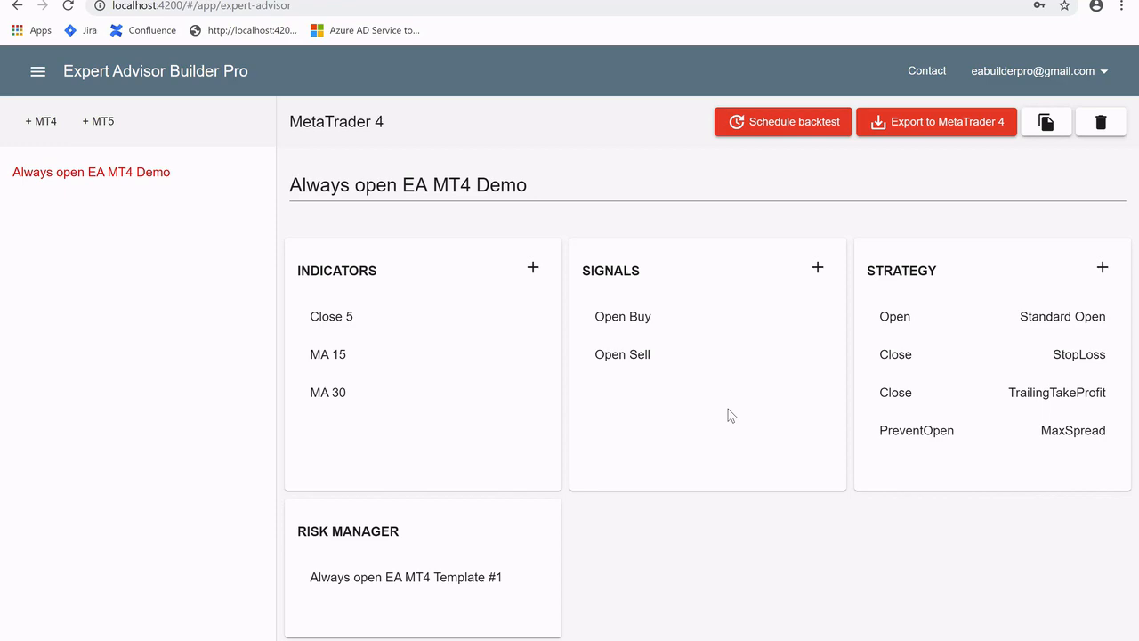
Try a Fixed lot size of 0.1 in the risk manager and discard the edit.
{"action": "left_click", "coordinate": [383, 579]}
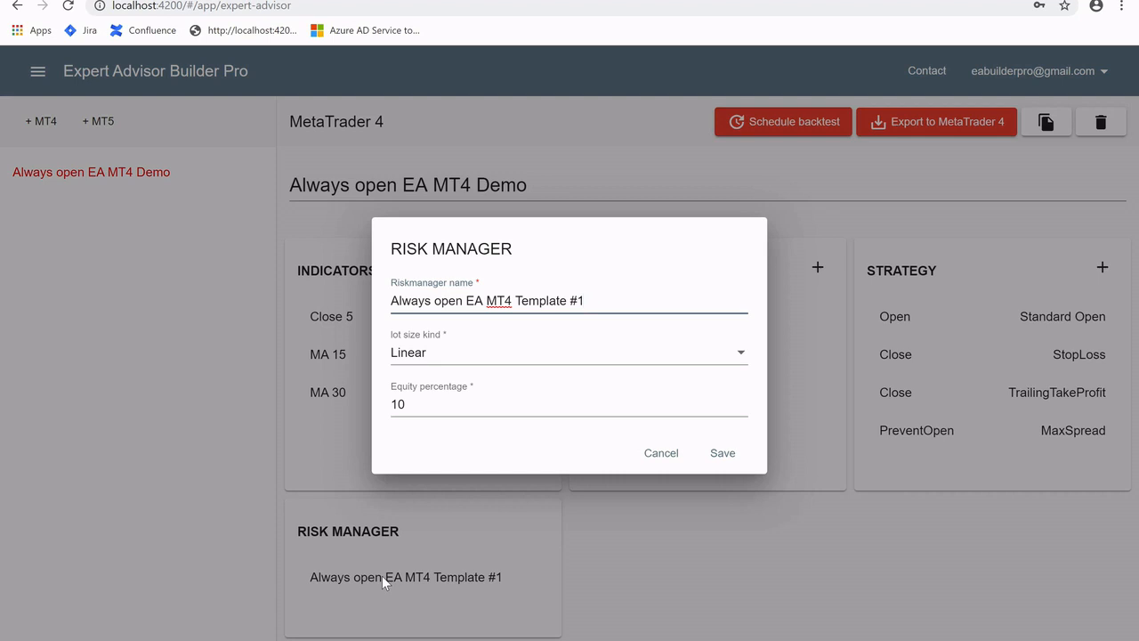
{"action": "left_click", "coordinate": [418, 361]}
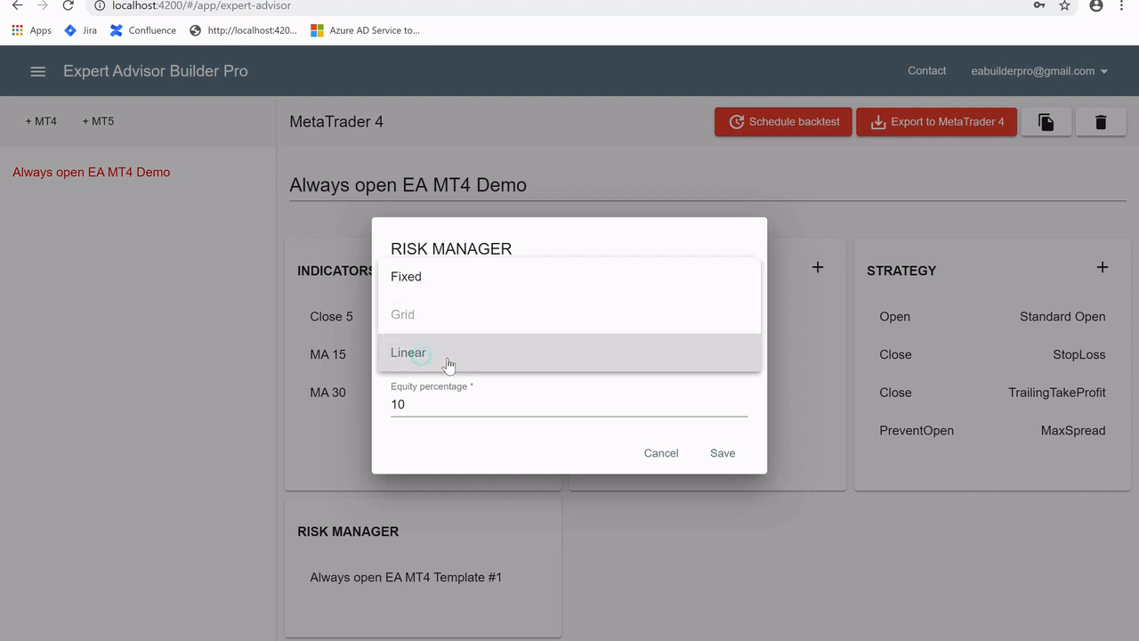
{"action": "left_click", "coordinate": [445, 278]}
{"action": "left_click", "coordinate": [467, 407]}
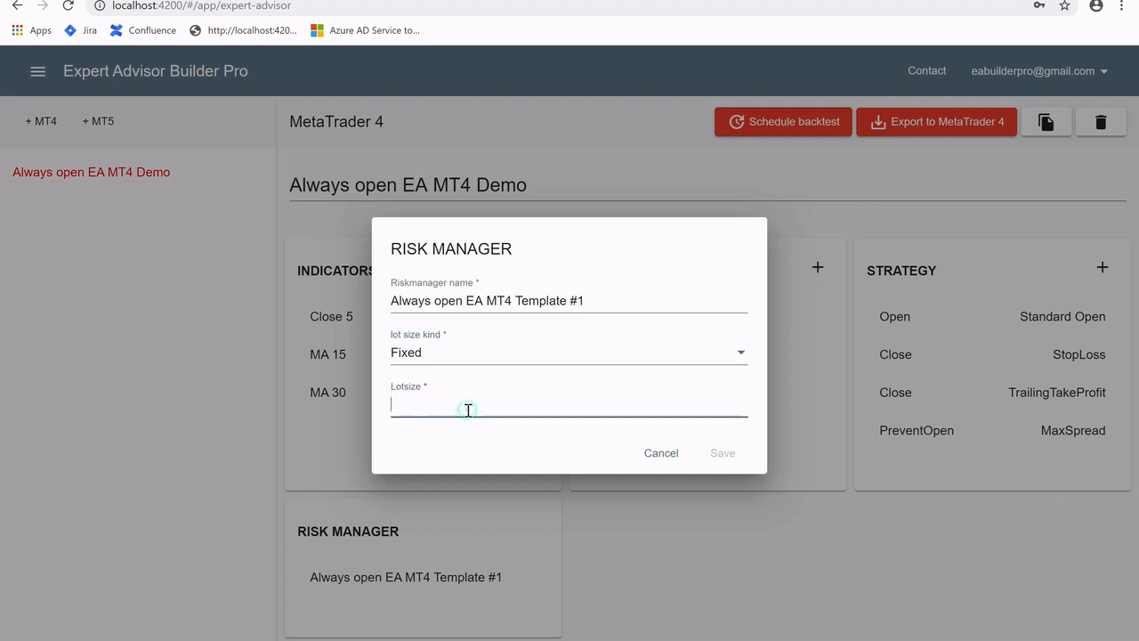
{"action": "type", "text": "0.1"}
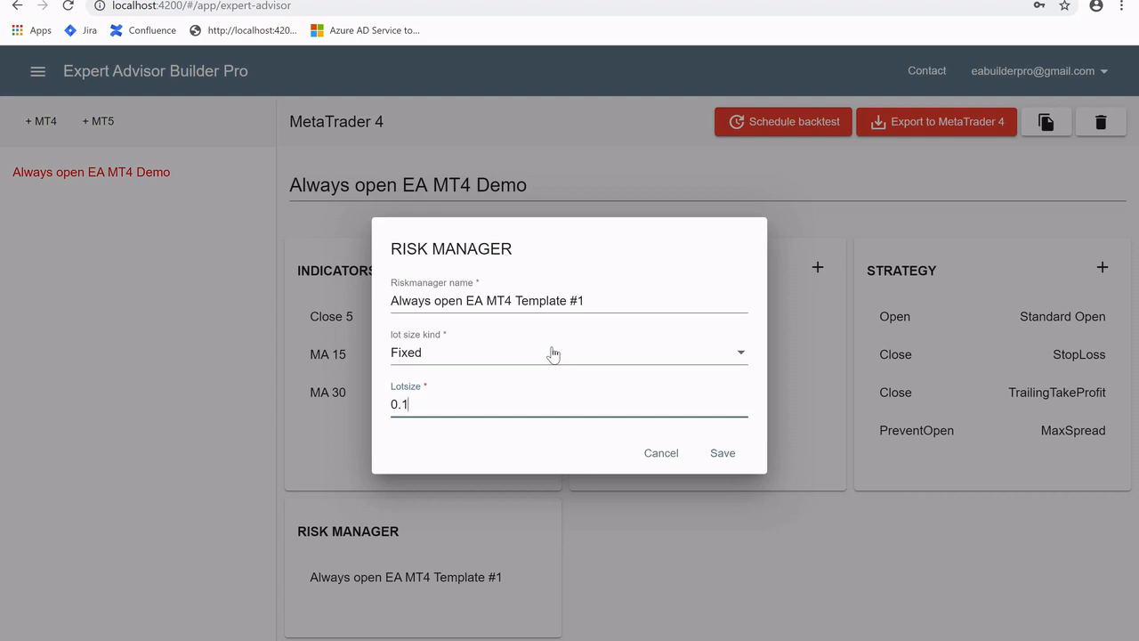
{"action": "left_click", "coordinate": [663, 454]}
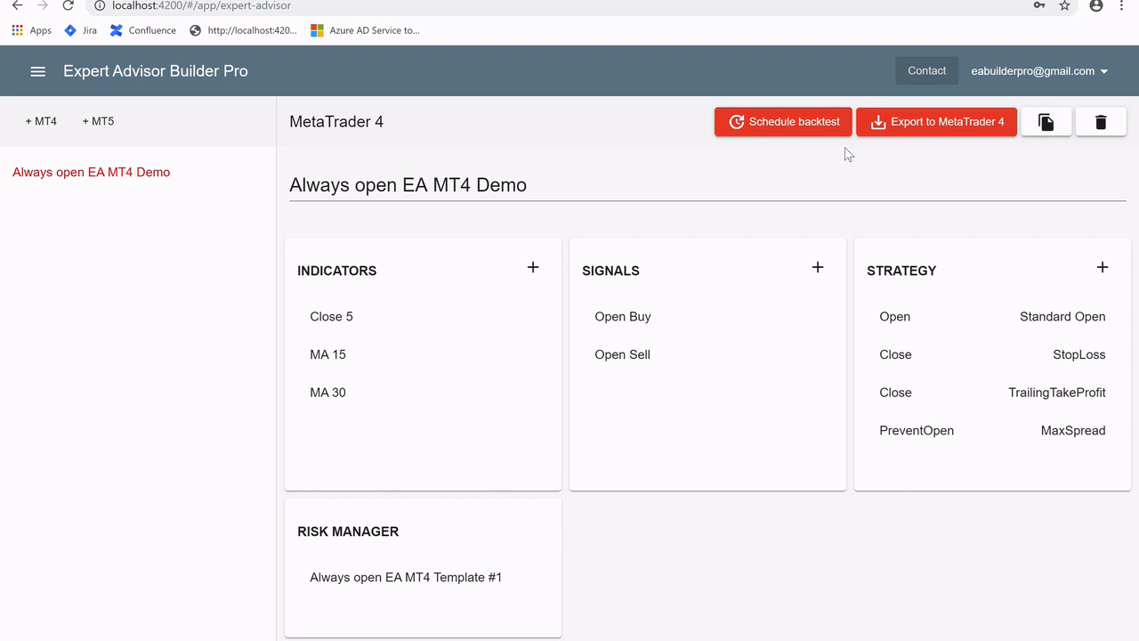
Export the expert advisor to MetaTrader 4 and open the downloaded .mq4 file in the code editor.
{"action": "left_click", "coordinate": [913, 121]}
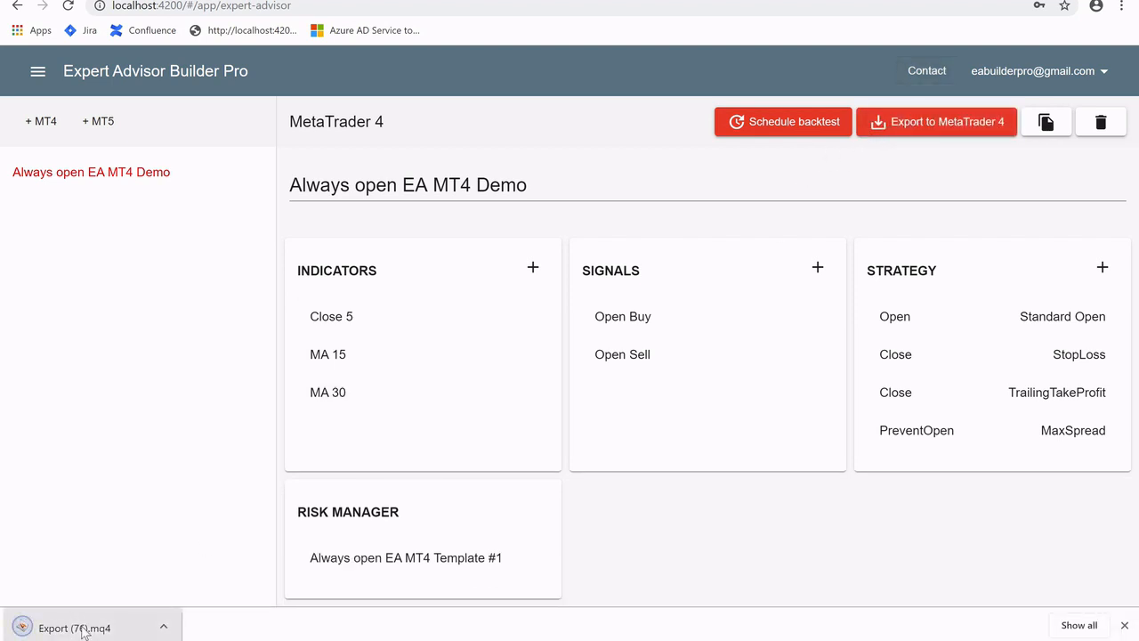
{"action": "left_click", "coordinate": [87, 628]}
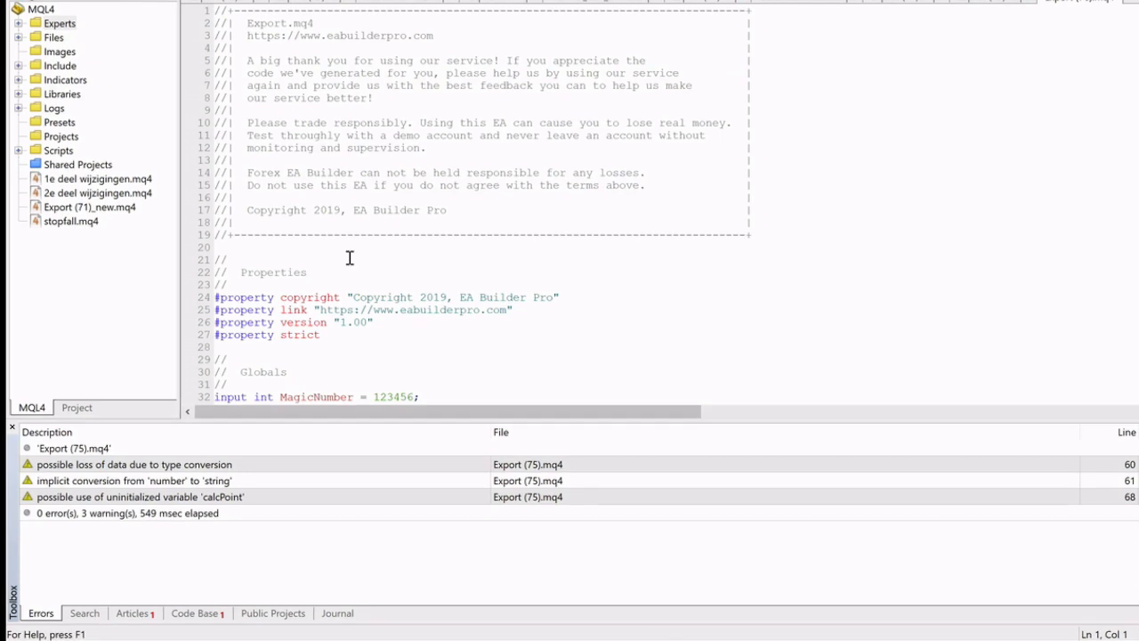
{"action": "left_click", "coordinate": [457, 264]}
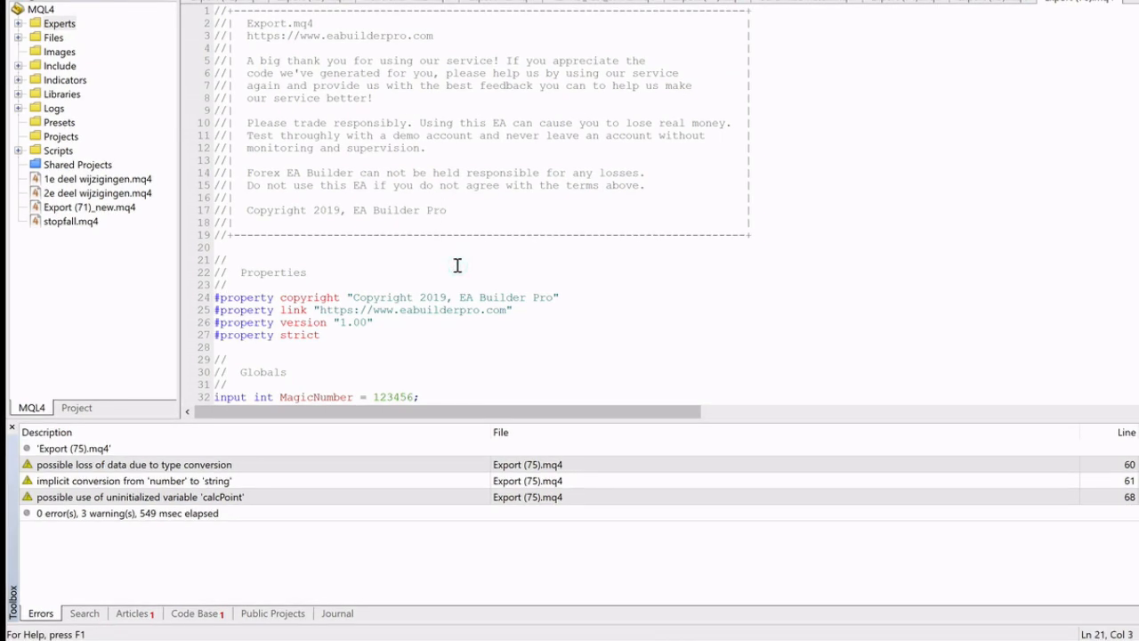
Review the exported expert advisor's code from the file header to the Standard OpenModule class, and compile the file.
{"action": "scroll", "coordinate": [457, 266], "scroll_direction": "down", "scroll_amount": 2}
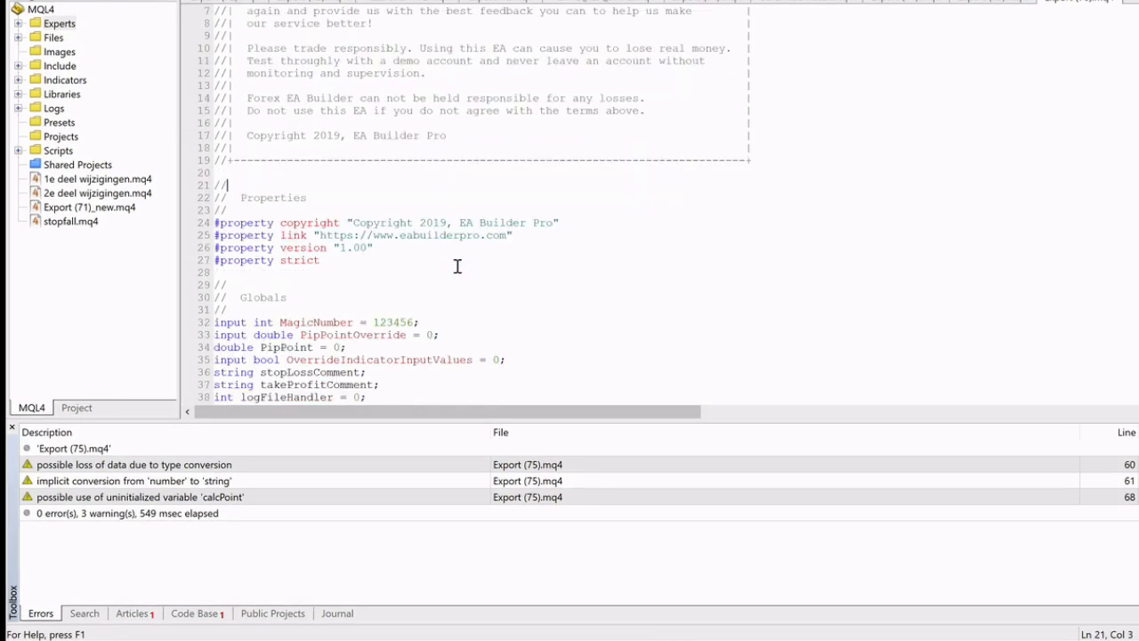
{"action": "scroll", "coordinate": [457, 266], "scroll_direction": "down", "scroll_amount": 20}
{"action": "scroll", "coordinate": [456, 265], "scroll_direction": "down", "scroll_amount": 20}
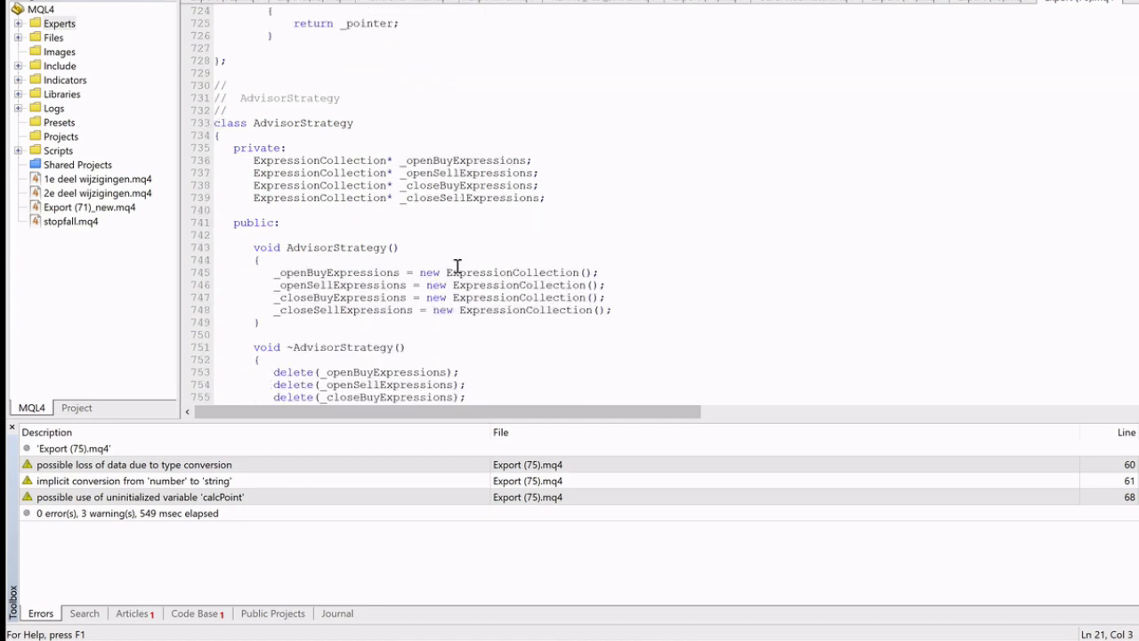
{"action": "scroll", "coordinate": [457, 265], "scroll_direction": "down", "scroll_amount": 20}
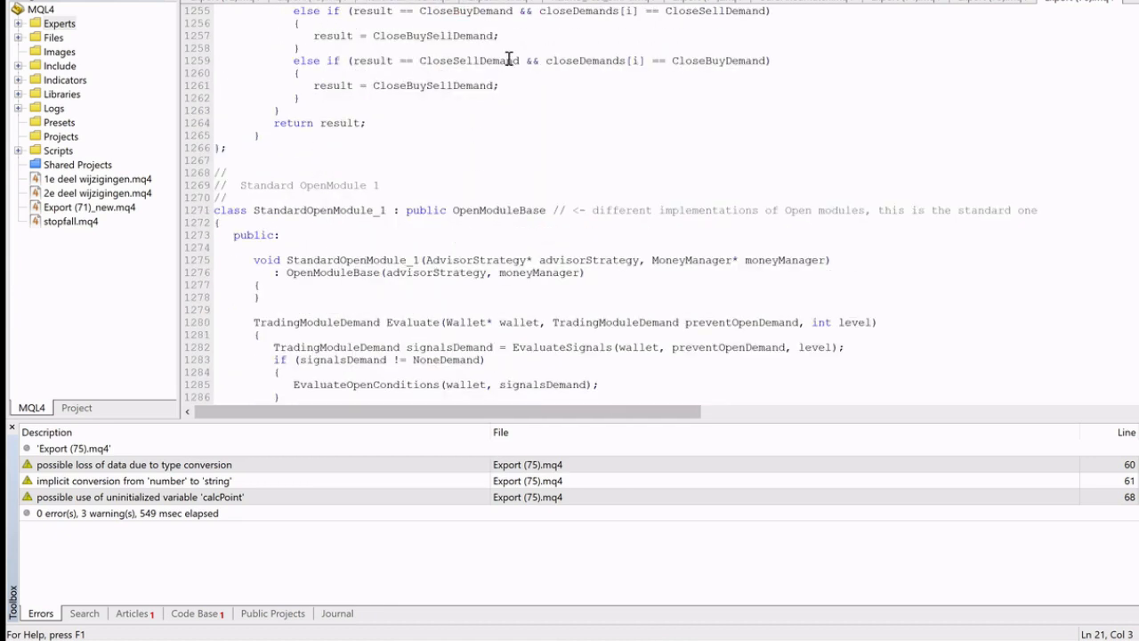
{"action": "left_click", "coordinate": [359, 1]}
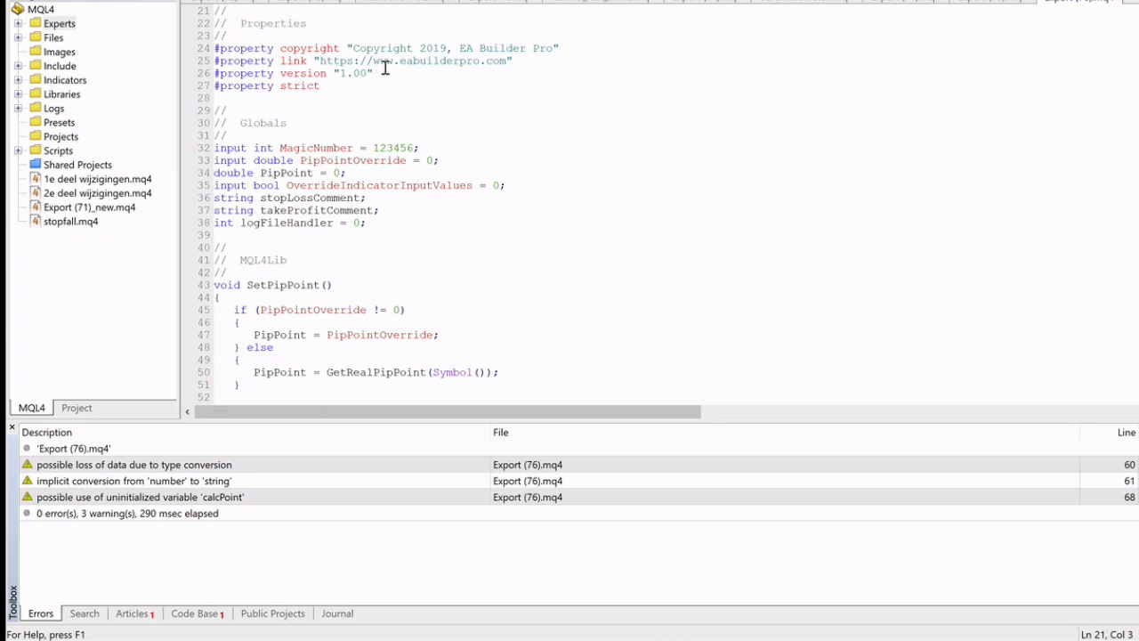
Check the Open Folder option for the Experts folder without using it, and return to the code's header comment.
{"action": "right_click", "coordinate": [62, 25]}
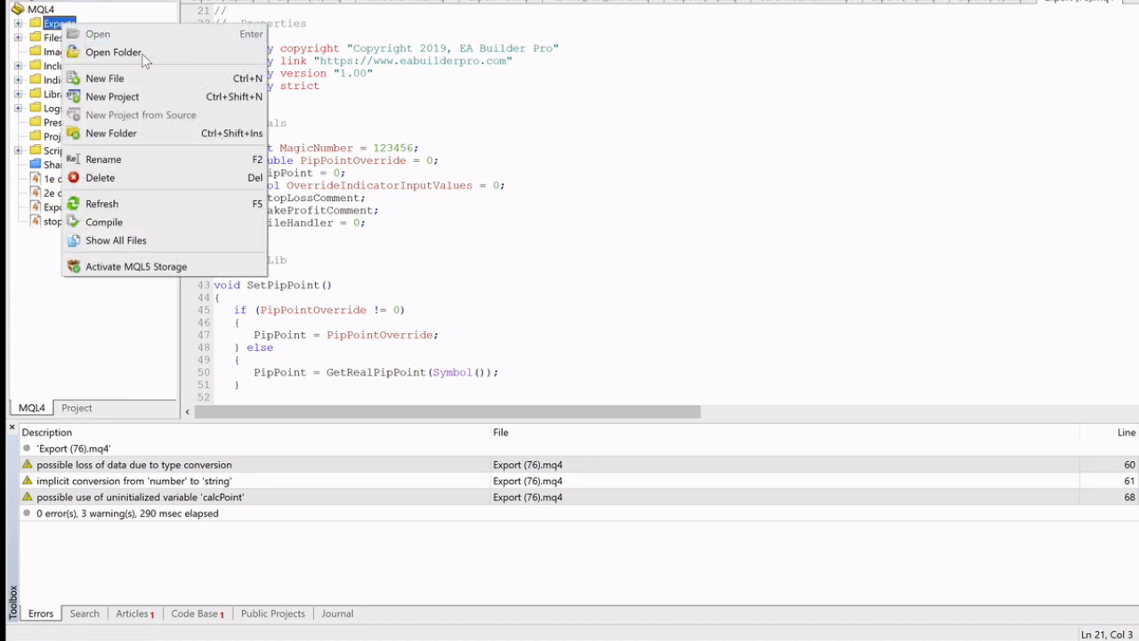
{"action": "left_click", "coordinate": [584, 224]}
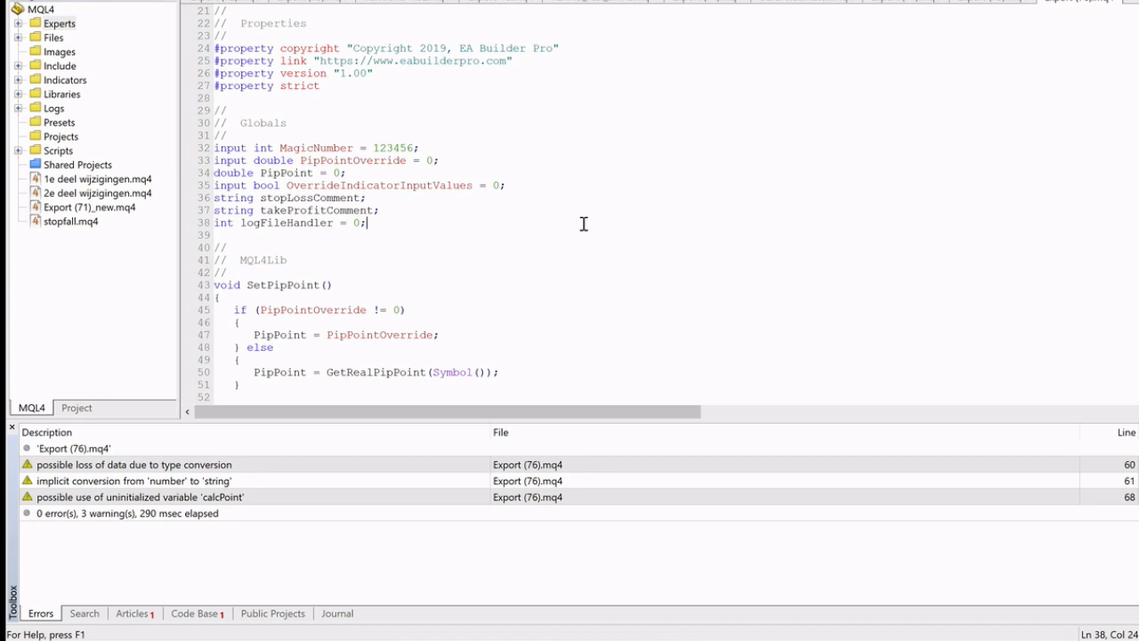
{"action": "scroll", "coordinate": [511, 196], "scroll_direction": "up", "scroll_amount": 7}
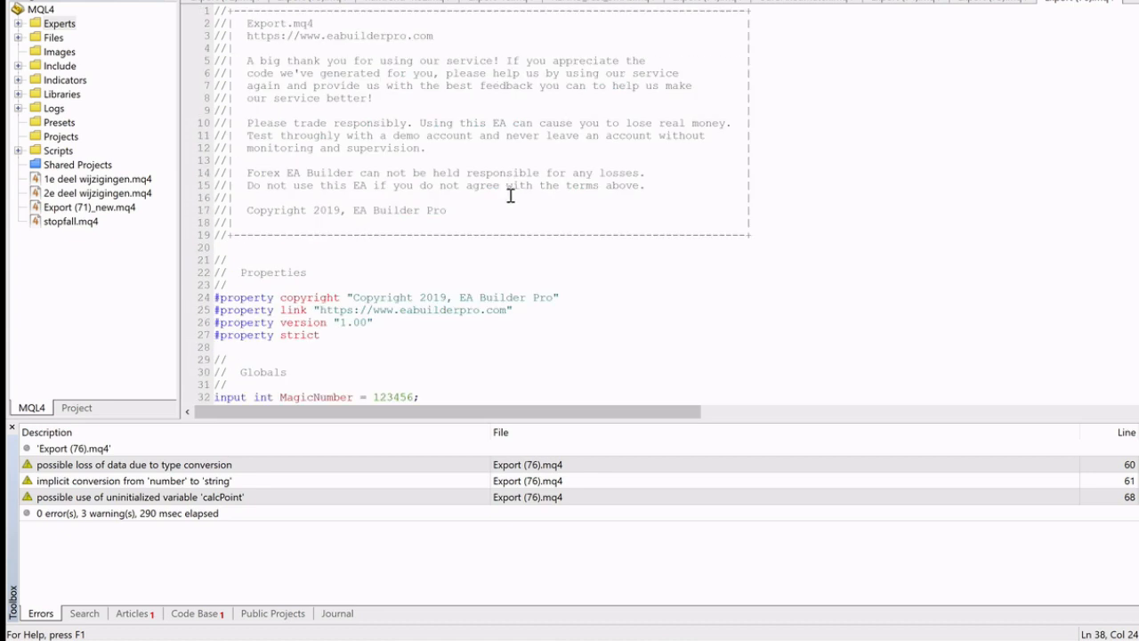